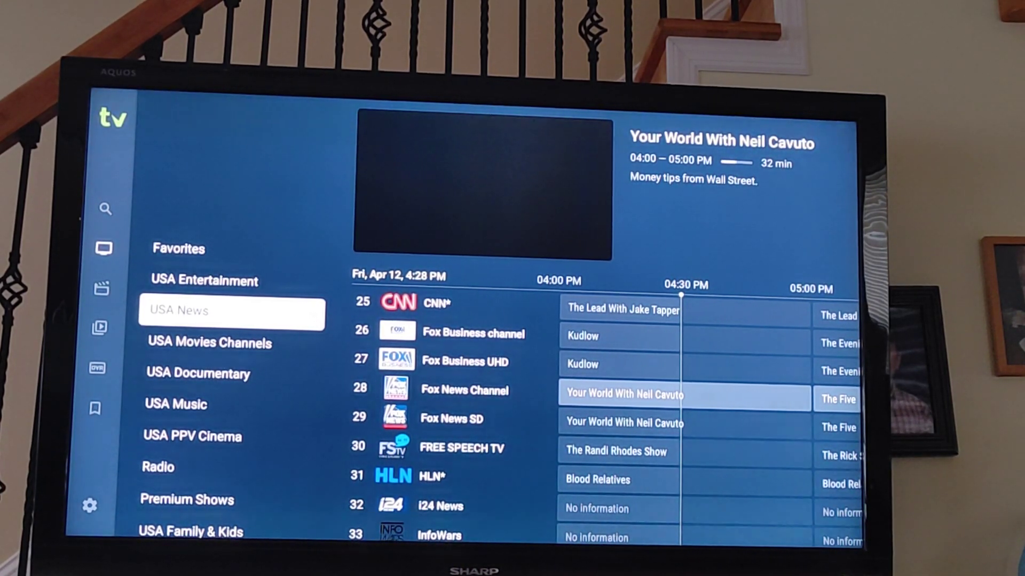
- Open Manage groups from the USA News group's long-press options menu
key("Return")
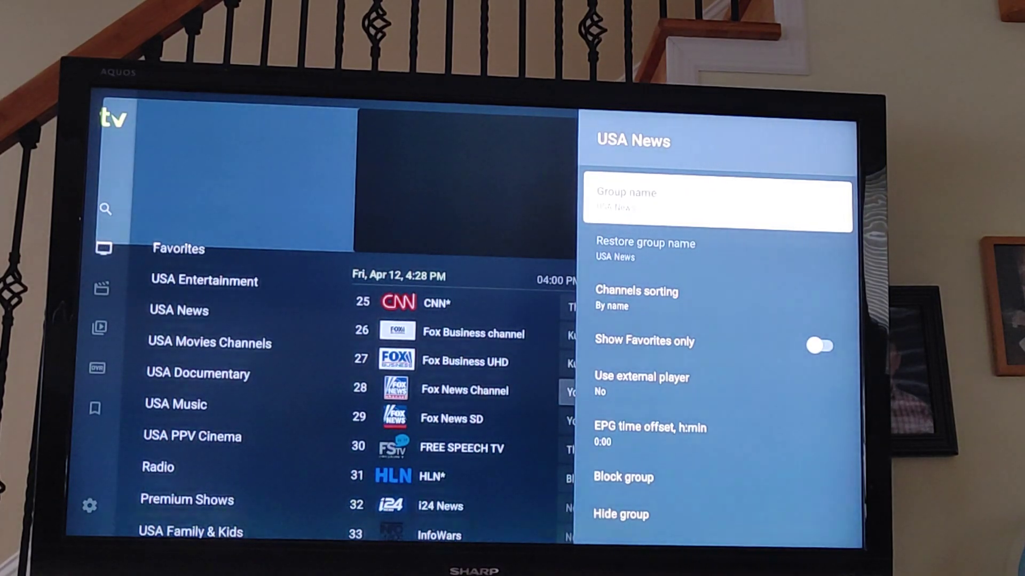
key("Down")
key("Down")
key("Down")
key("Down")
key("Down")
key("Down")
key("Down")
key("Down")
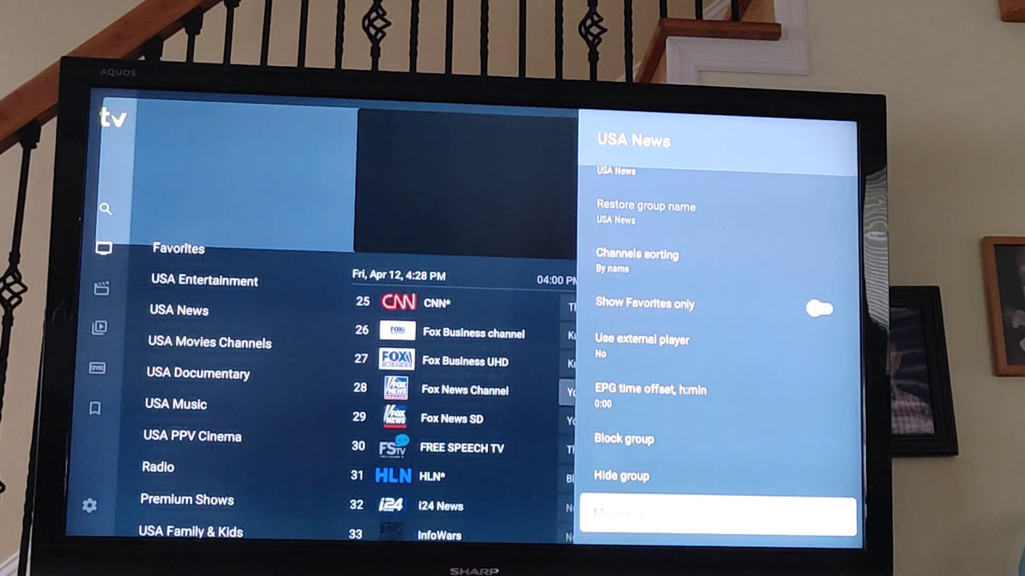
key("Return")
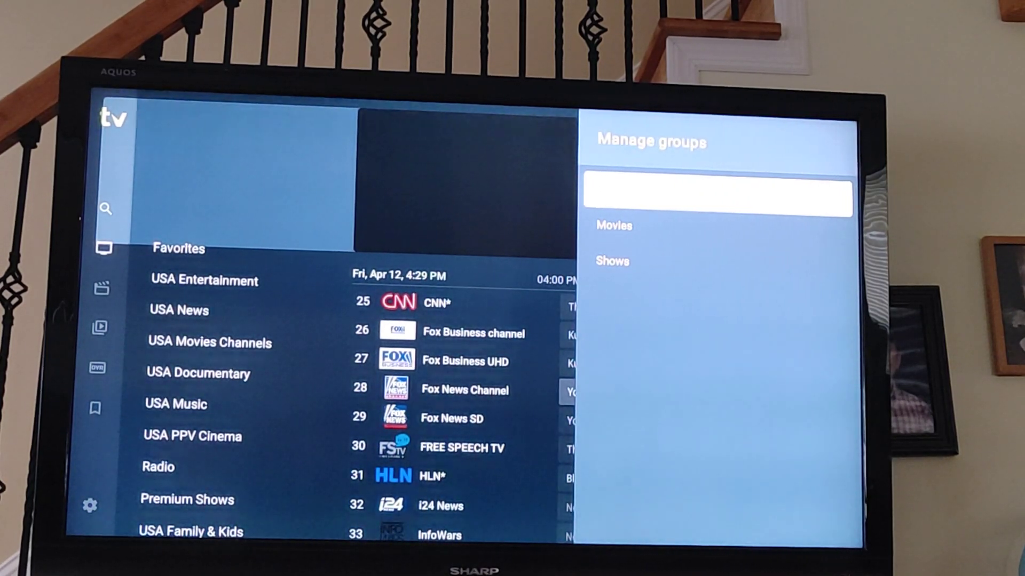
- Set the TV groups' sorting to Manual, with Reorder groups now available
key("Return")
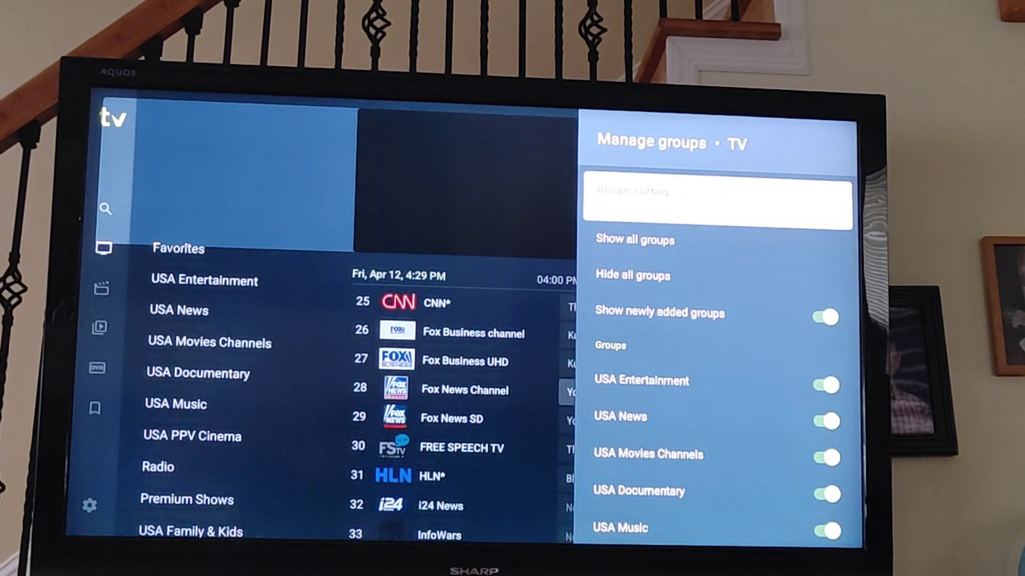
key("Return")
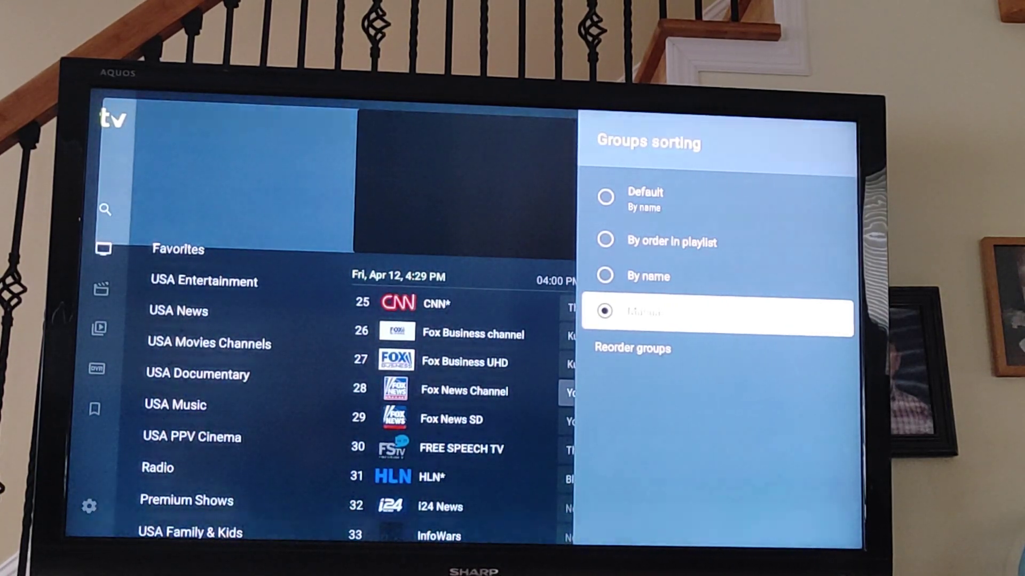
key("Down")
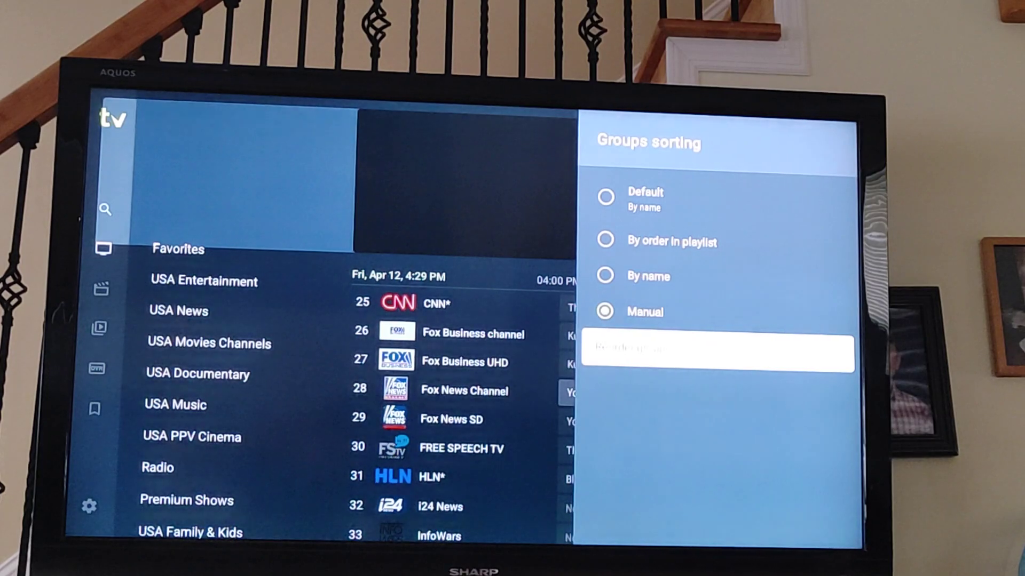
- Move USA Entertainment two places down, below USA News and USA Movies Channels
key("Return")
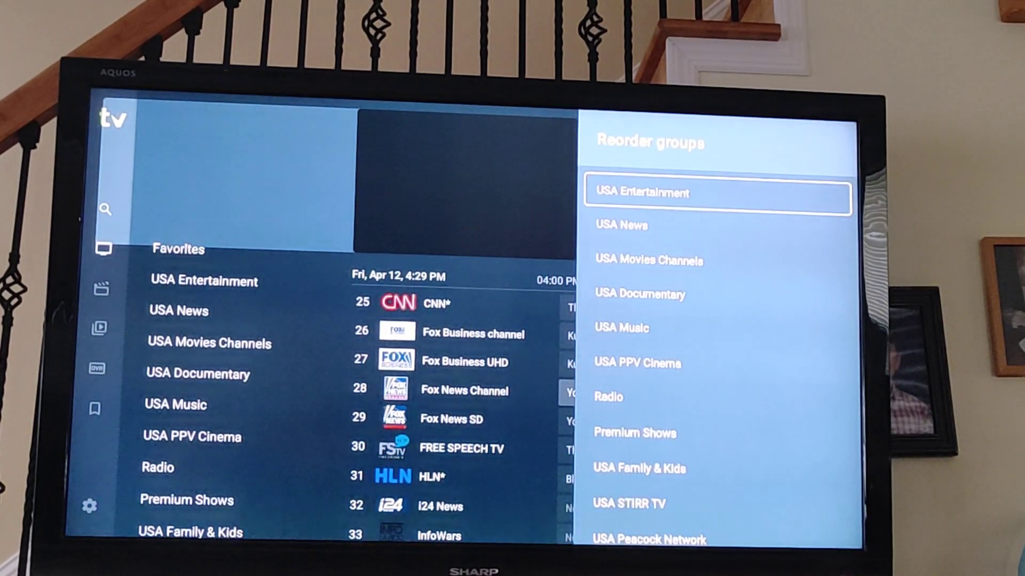
key("Down")
key("Down")
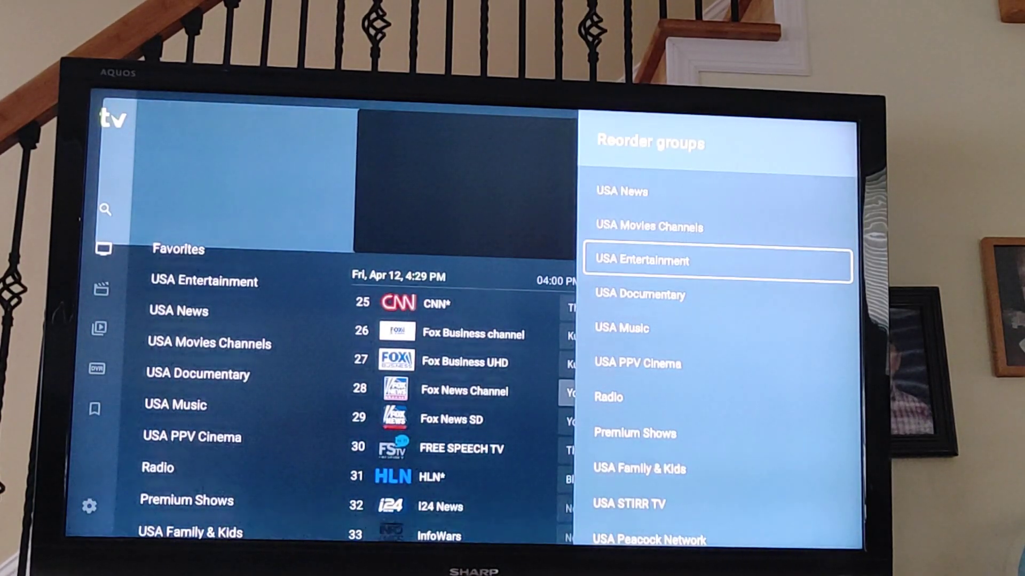
key("Return")
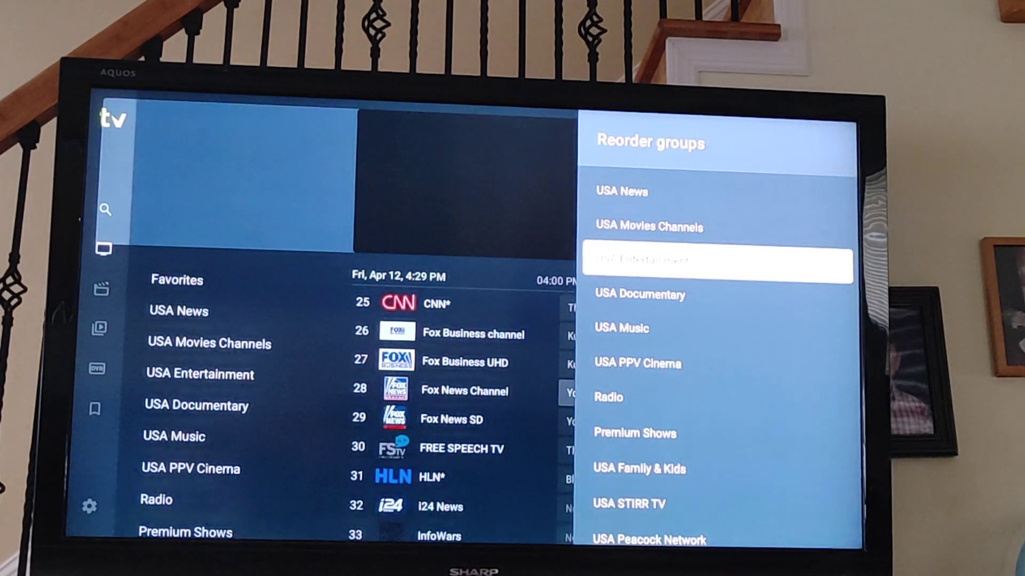
key("Up")
- Move USA Family & Kids two places up, above Premium Shows and Radio
key("Down")
key("Down")
key("Down")
key("Down")
key("Down")
key("Down")
key("Down")
key("Return")
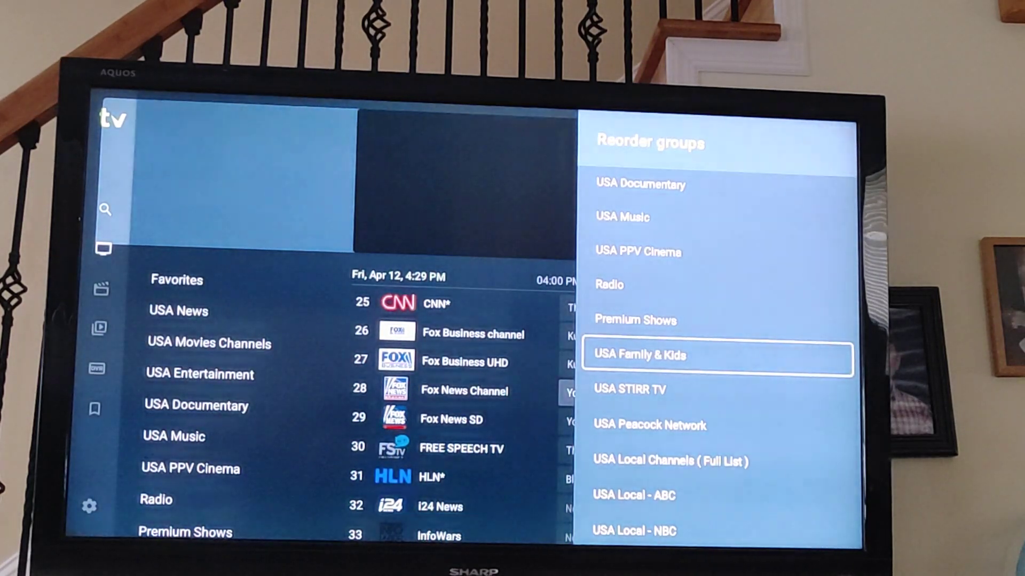
key("Up")
key("Up")
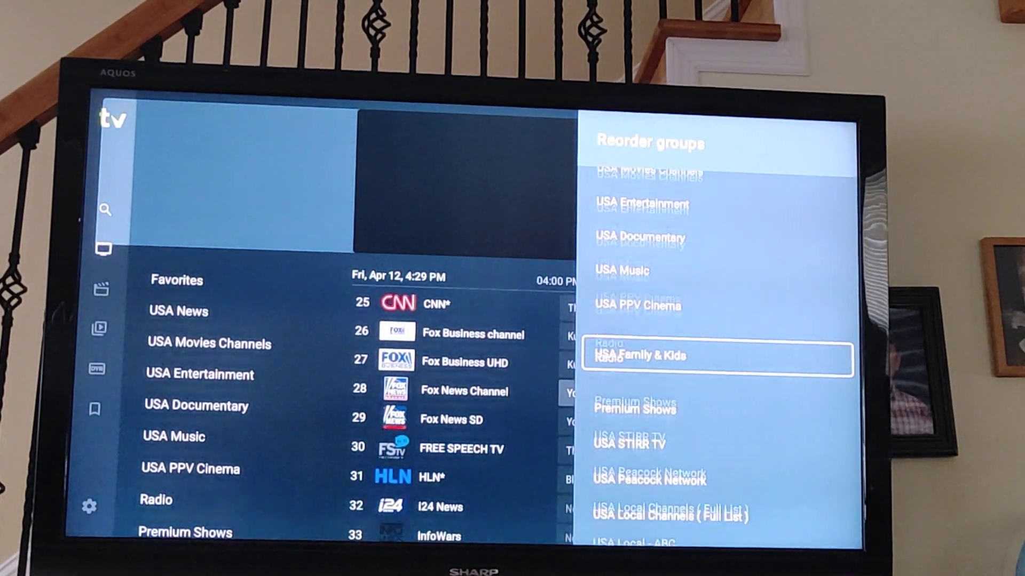
key("Return")
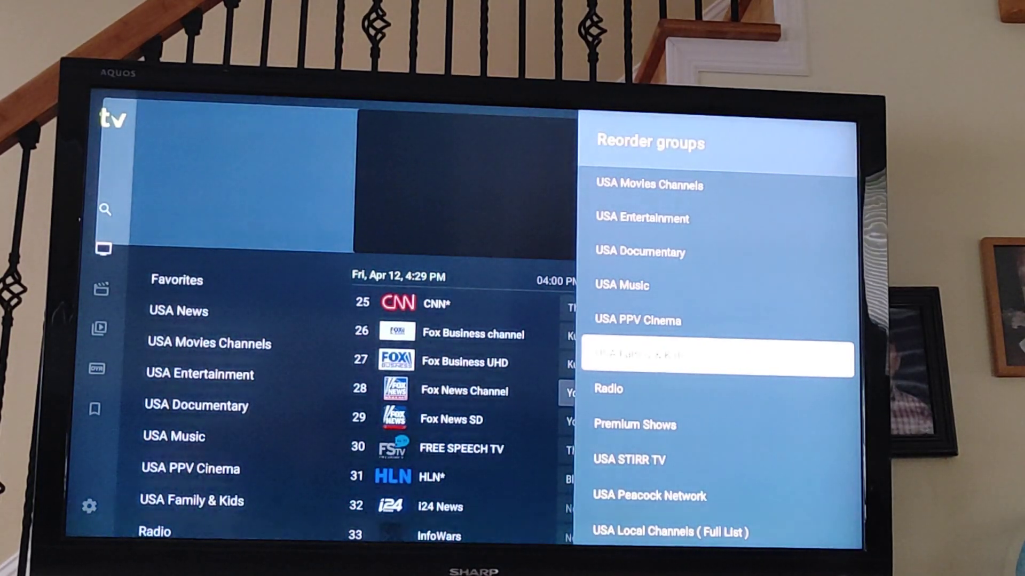
- Back out of the reorder list and sorting options to Manage groups
key("Escape")
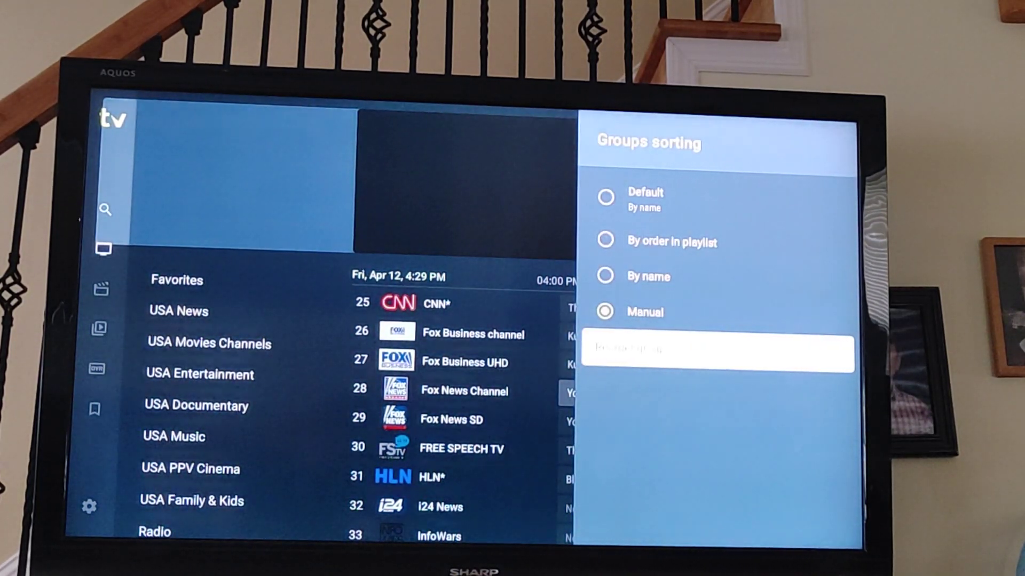
key("Escape")
key("Escape")
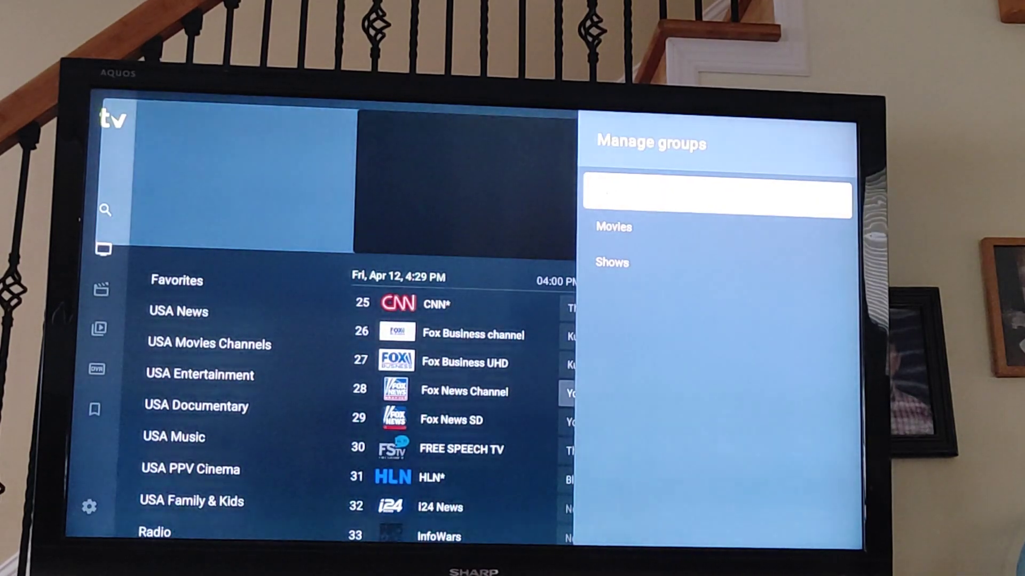
key("Escape")
key("Escape")
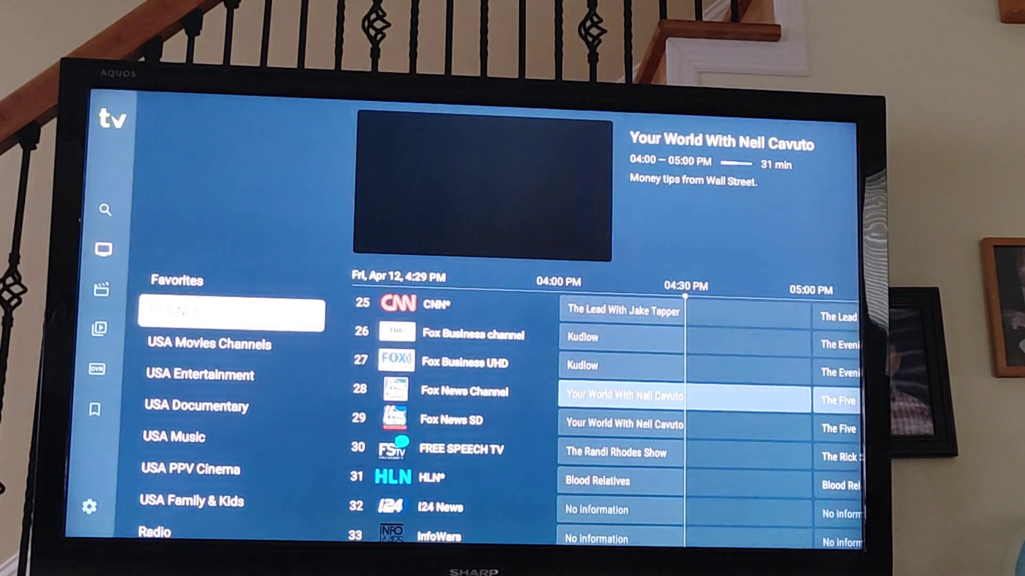